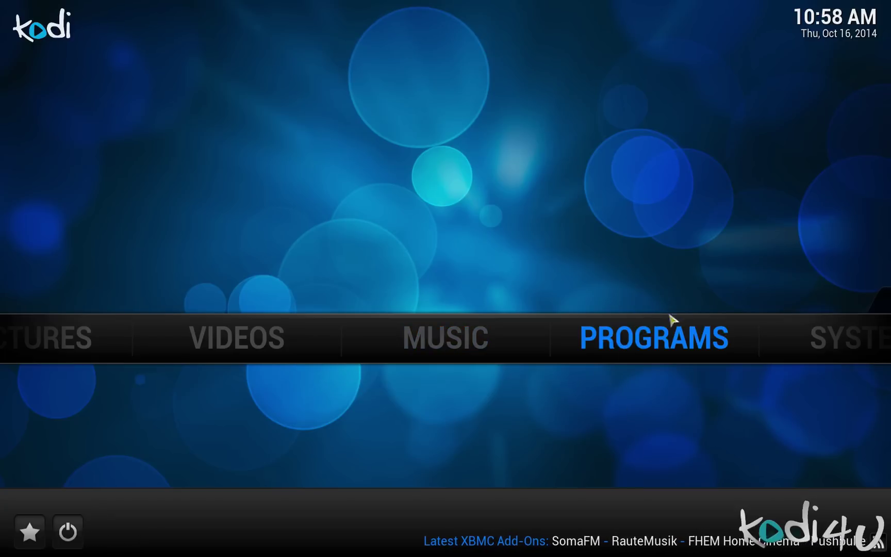
pyautogui.moveTo(842, 335)
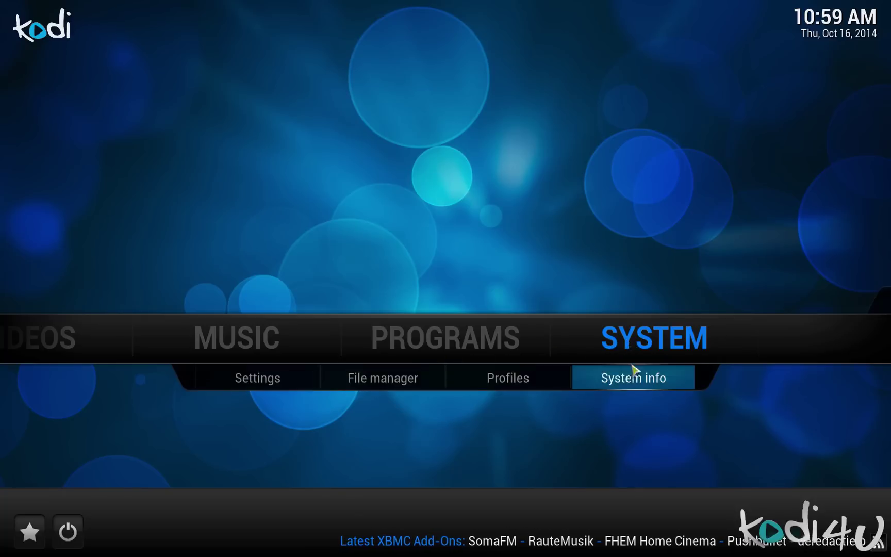
pyautogui.click(383, 378)
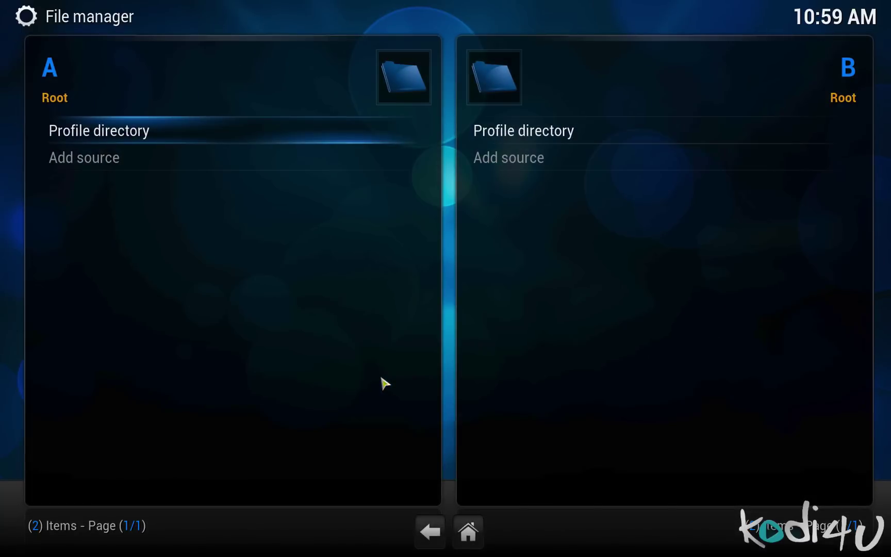
pyautogui.press('Down')
pyautogui.press('Return')
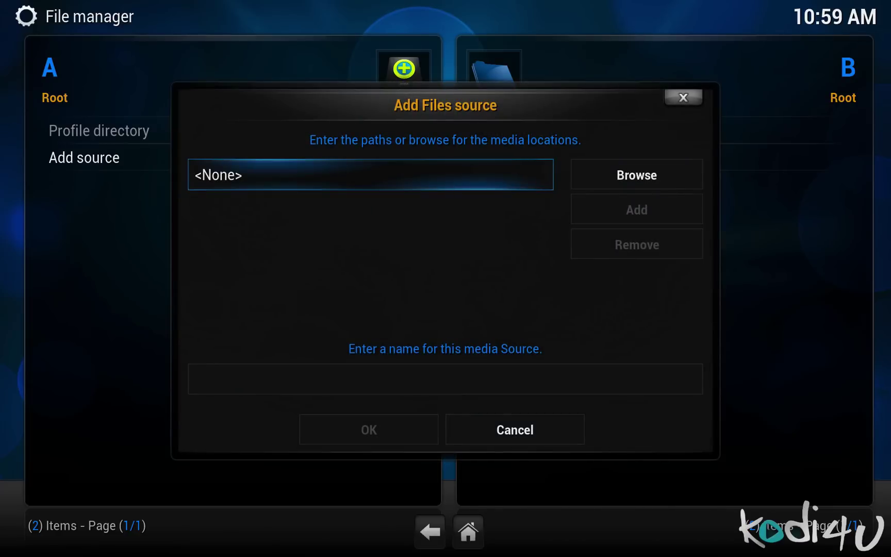
pyautogui.press('Return')
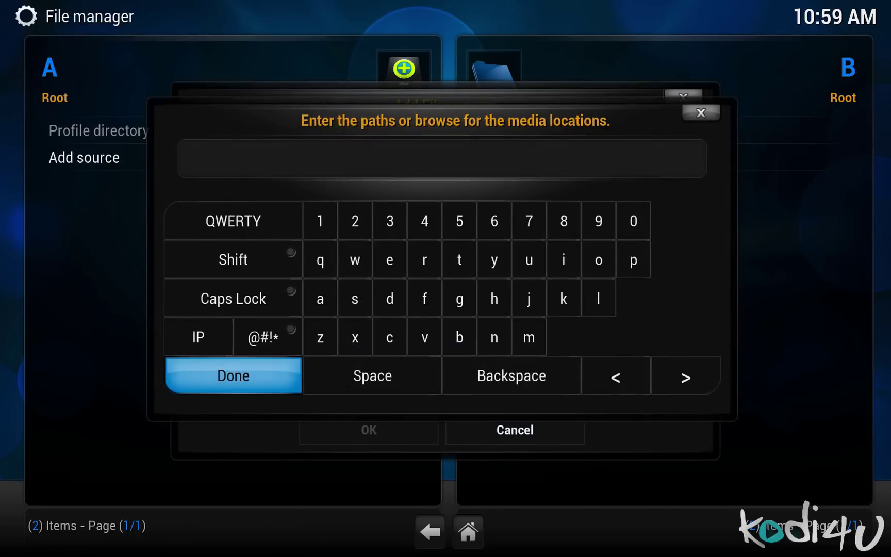
pyautogui.write('http://fusio')
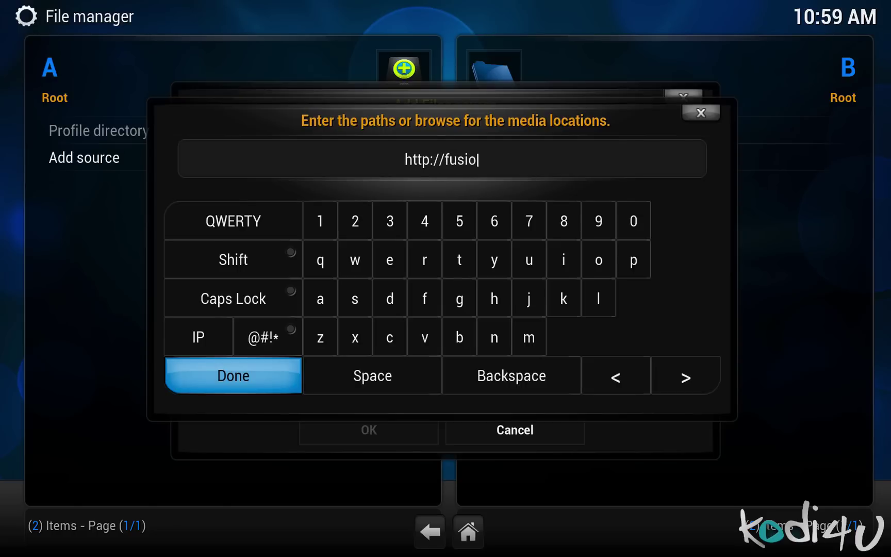
pyautogui.write('n.xbm')
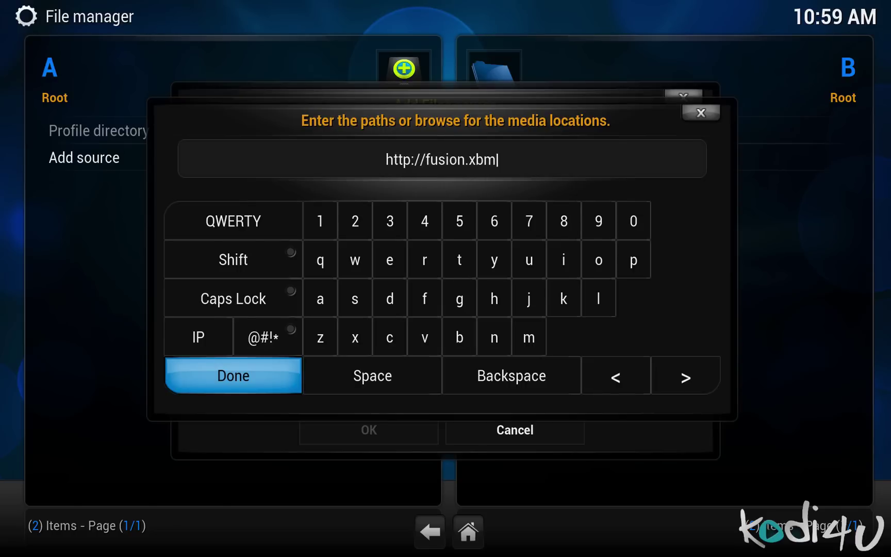
pyautogui.write('chub.com/')
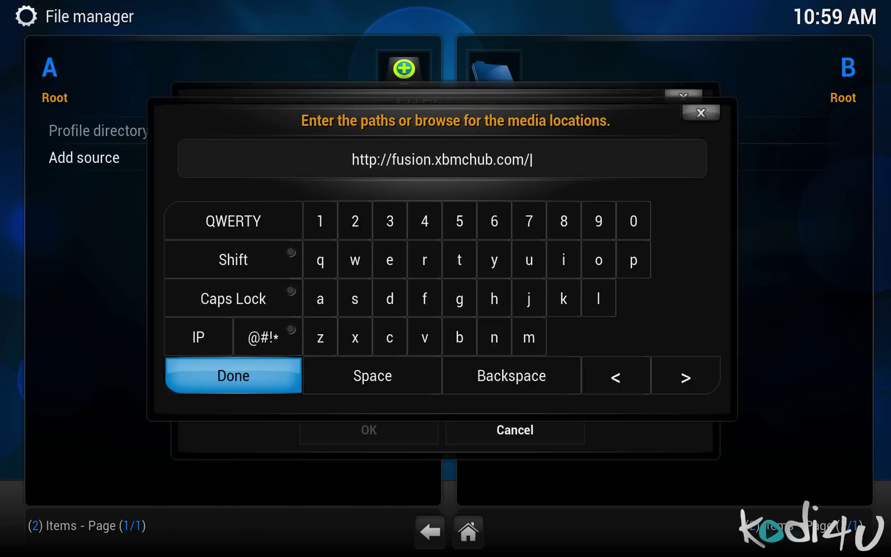
# Step: Confirm the path, name the source '.fusion' on the on-screen keyboard, and save it
pyautogui.press('Return')
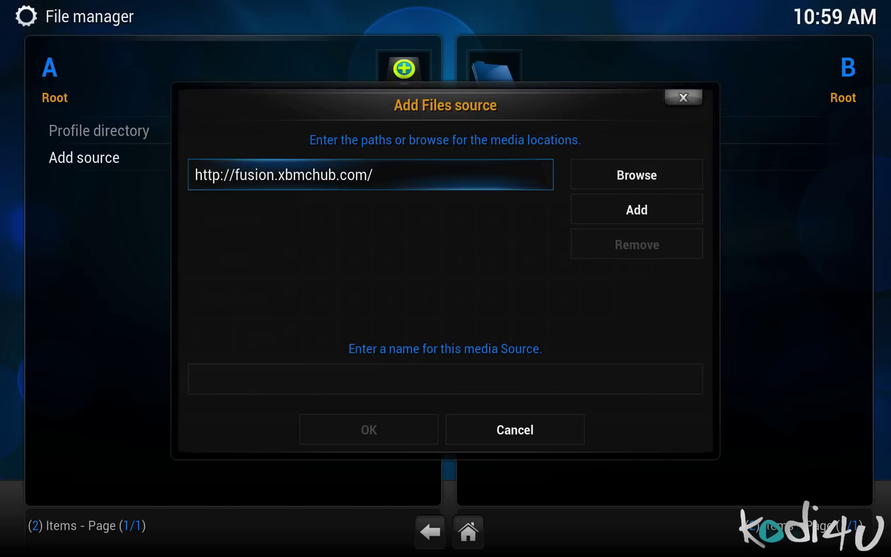
pyautogui.press('Down')
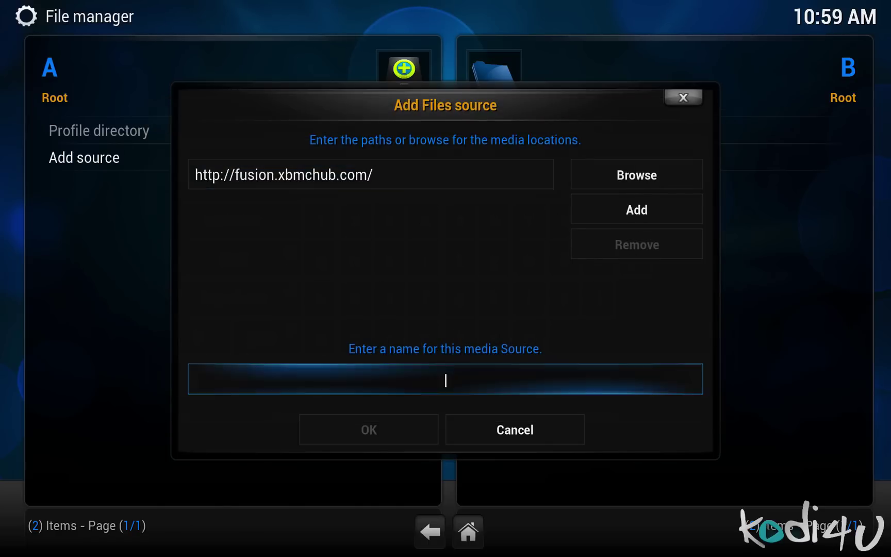
pyautogui.press('Return')
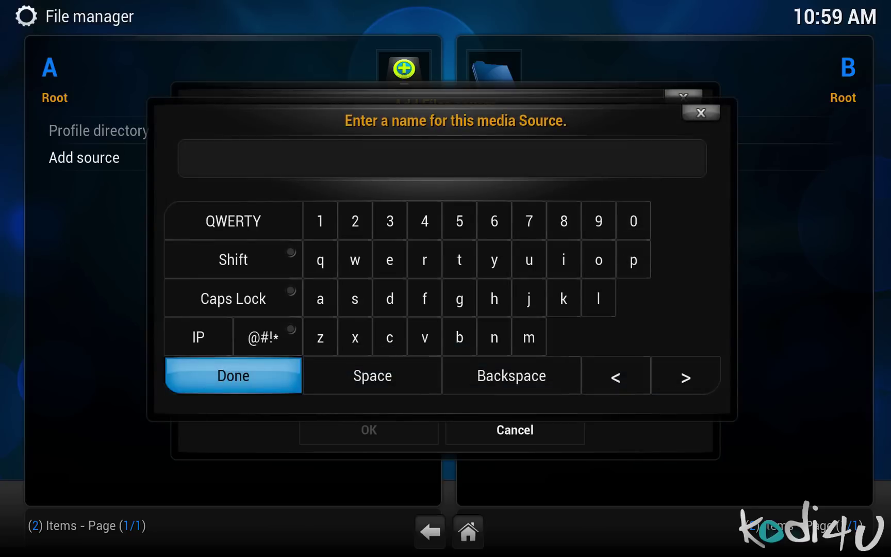
pyautogui.click(268, 343)
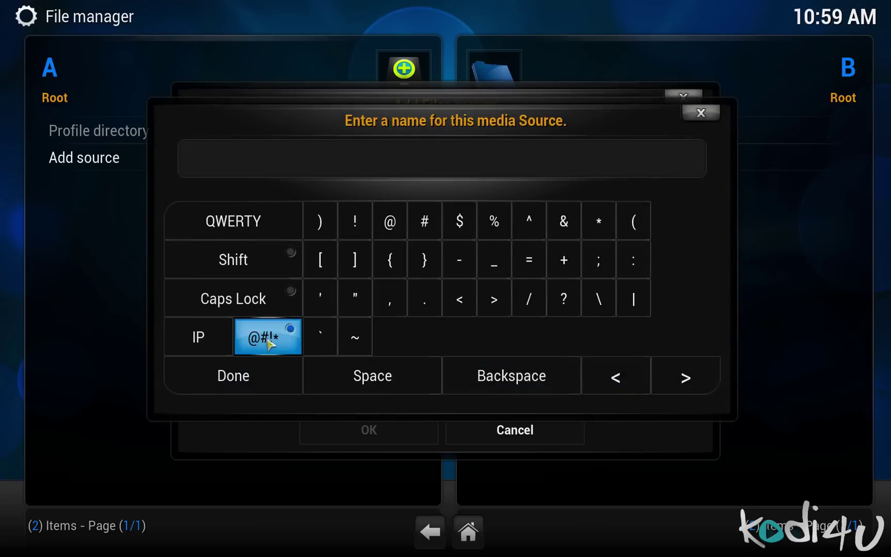
pyautogui.click(422, 304)
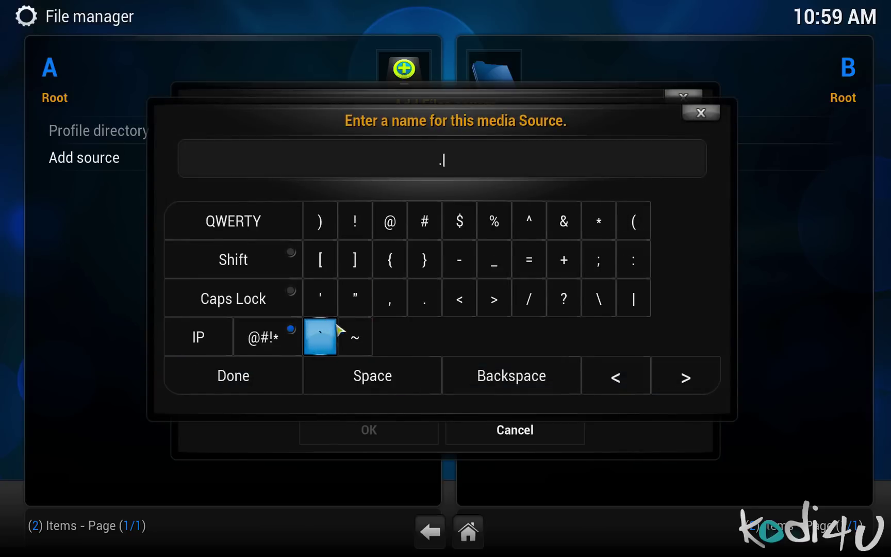
pyautogui.click(289, 334)
pyautogui.click(424, 297)
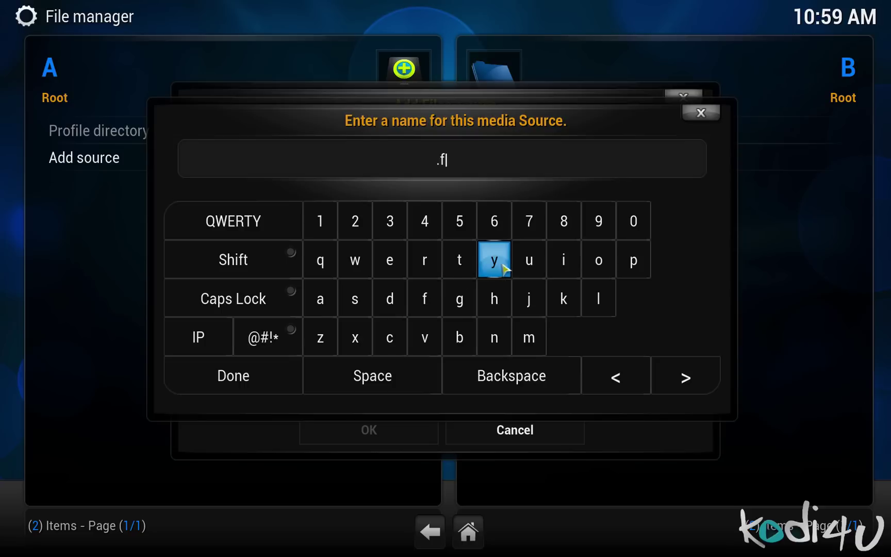
pyautogui.click(526, 258)
pyautogui.click(355, 302)
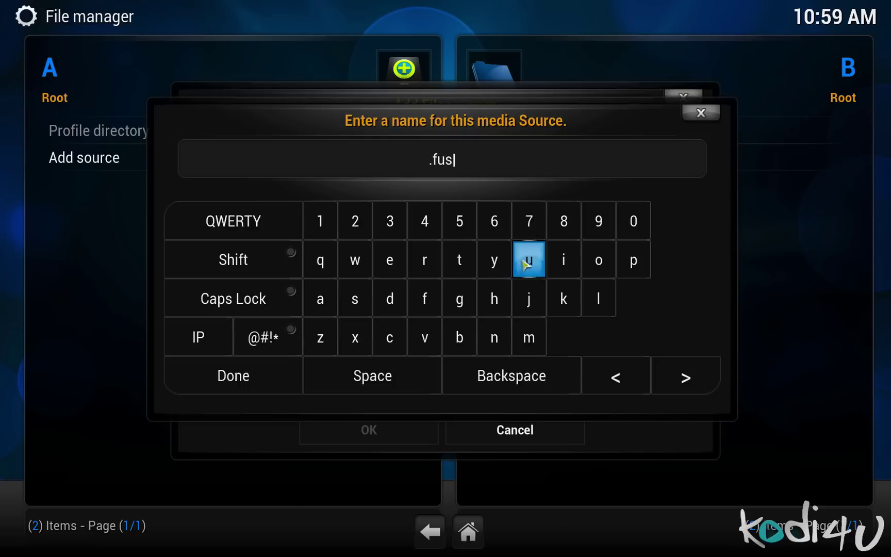
pyautogui.click(565, 258)
pyautogui.click(596, 258)
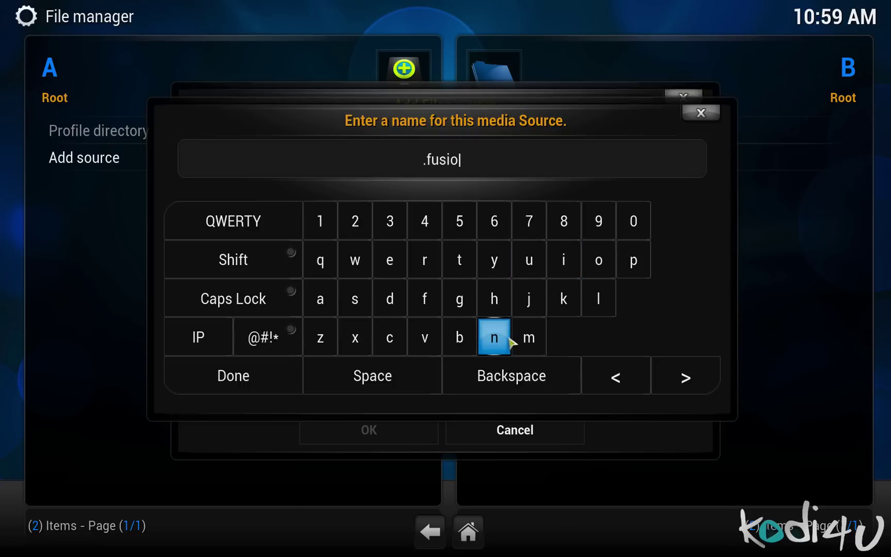
pyautogui.click(499, 338)
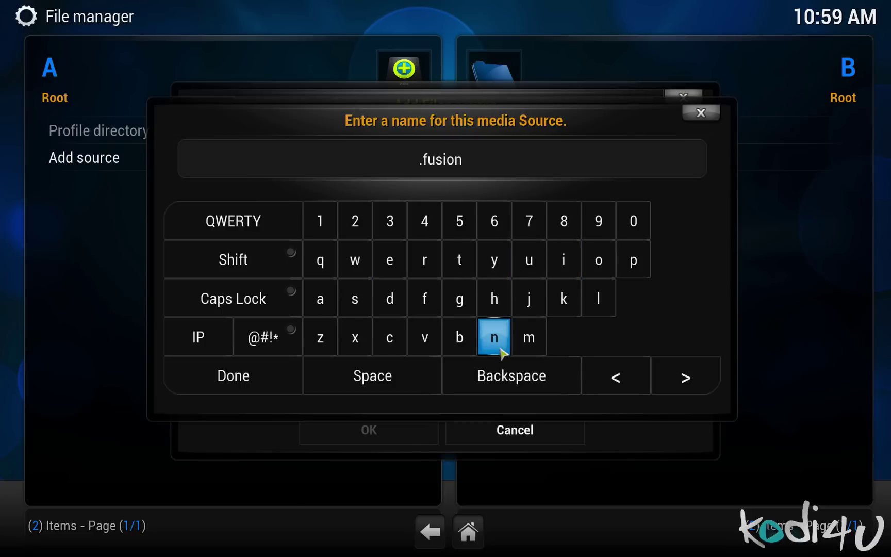
pyautogui.click(224, 373)
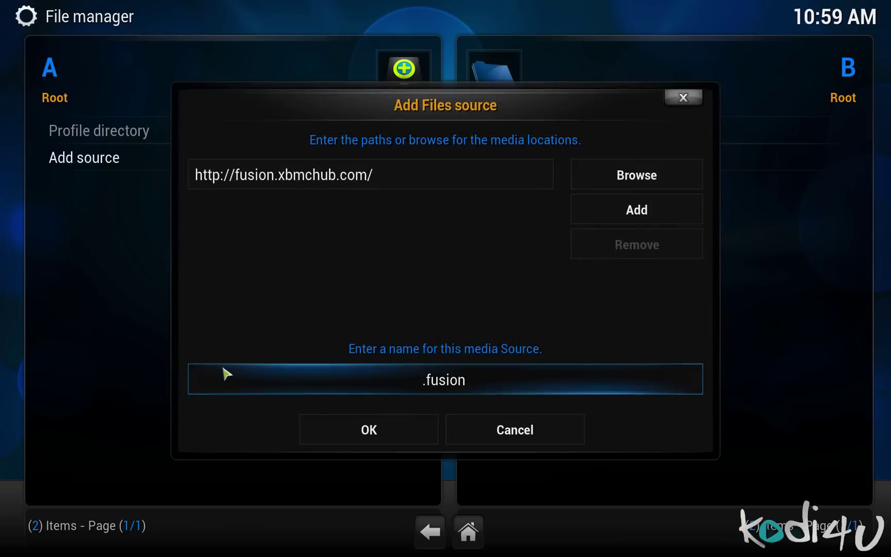
pyautogui.click(346, 433)
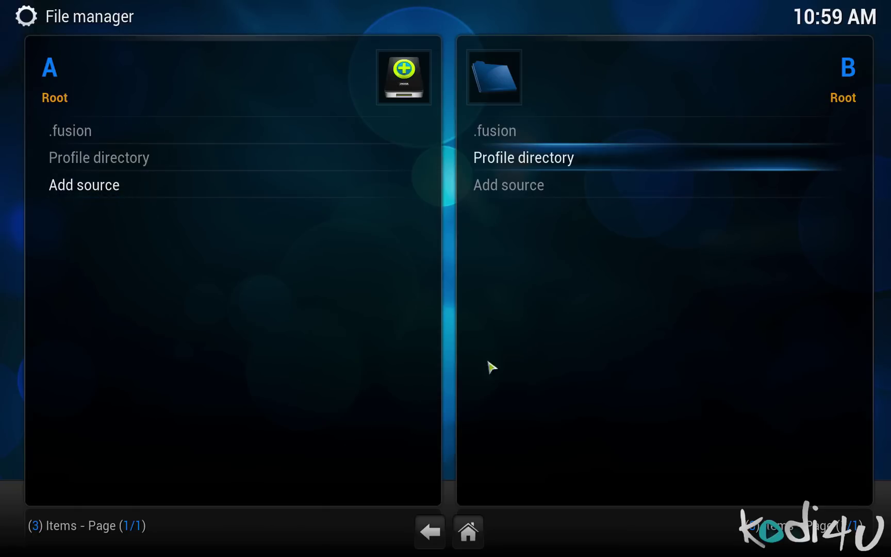
# Step: Return home, go to Settings > Add-ons, and dismiss the first-run help message
pyautogui.press('Escape')
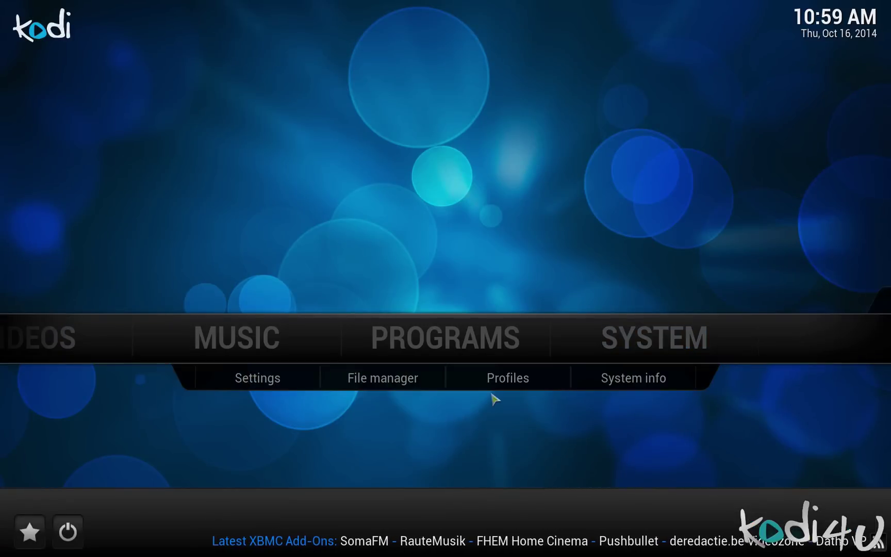
pyautogui.click(284, 386)
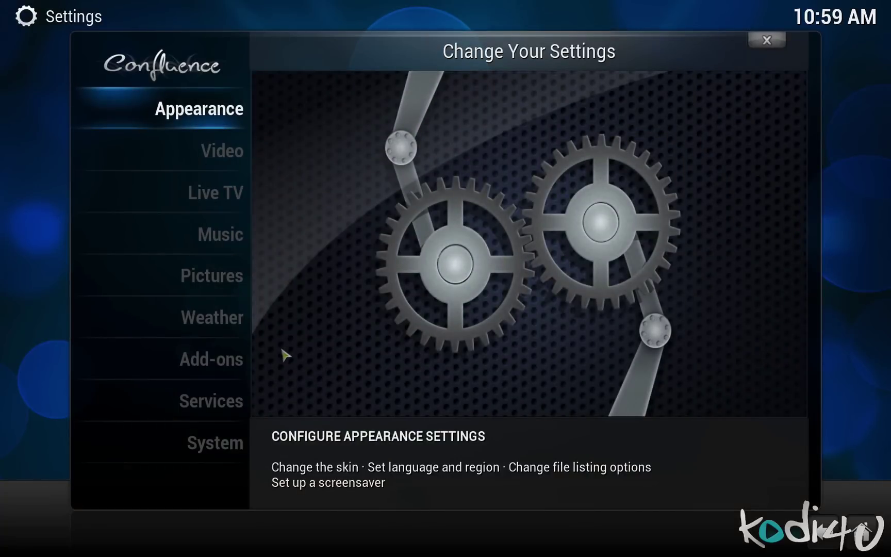
pyautogui.click(229, 364)
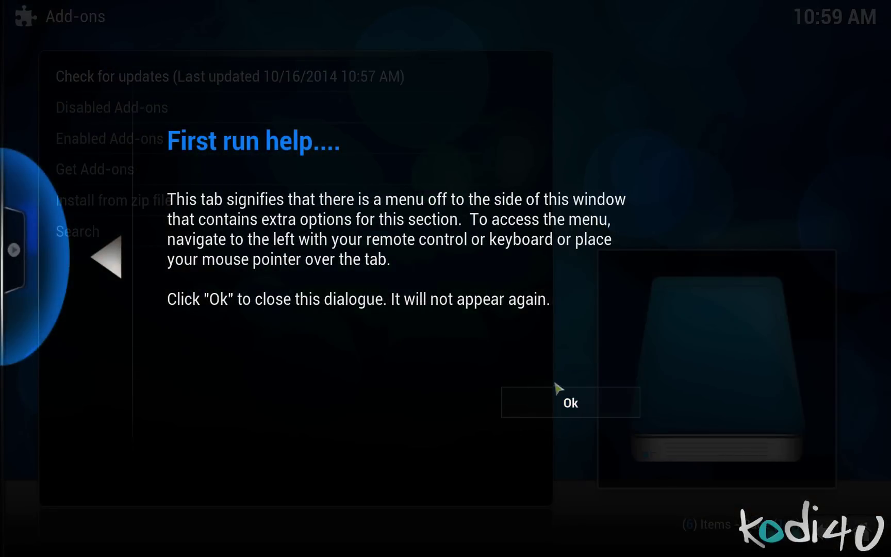
pyautogui.click(583, 403)
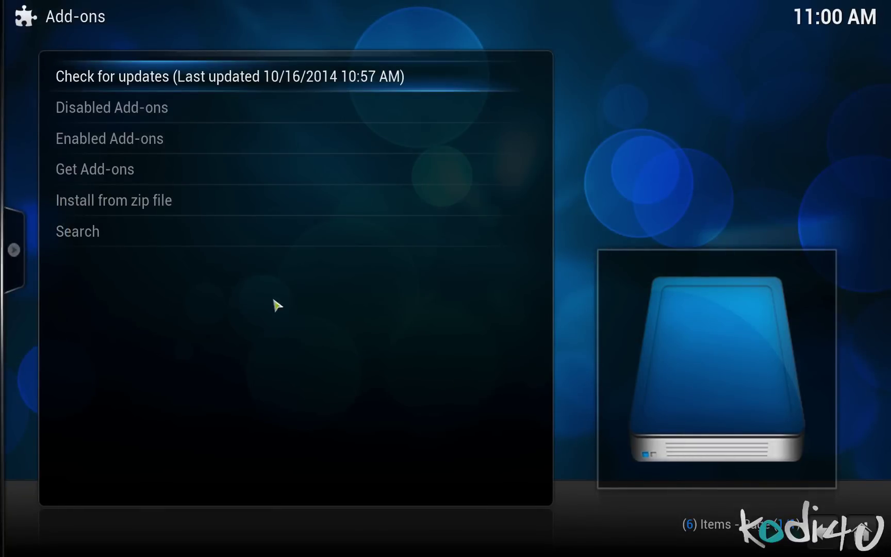
# Step: In Install from zip file, open .fusion's start-here folder, then return to its top level
pyautogui.click(171, 202)
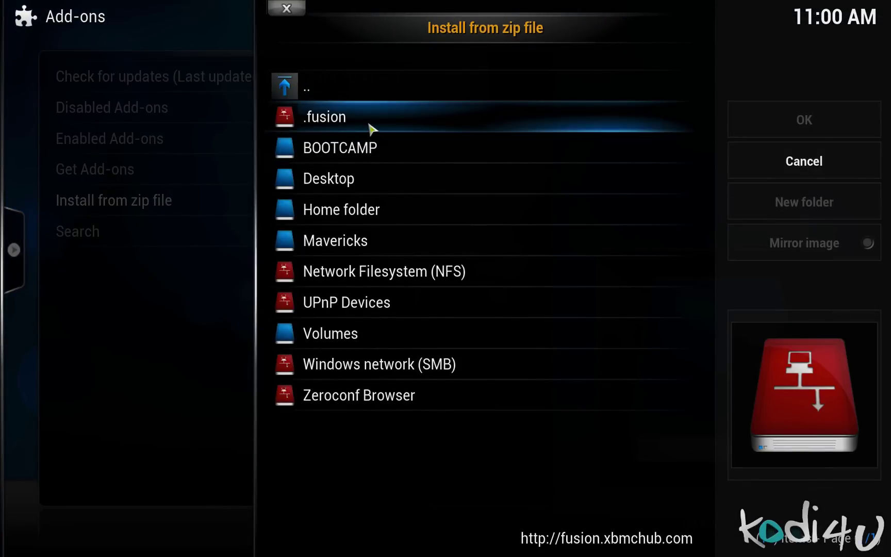
pyautogui.click(364, 122)
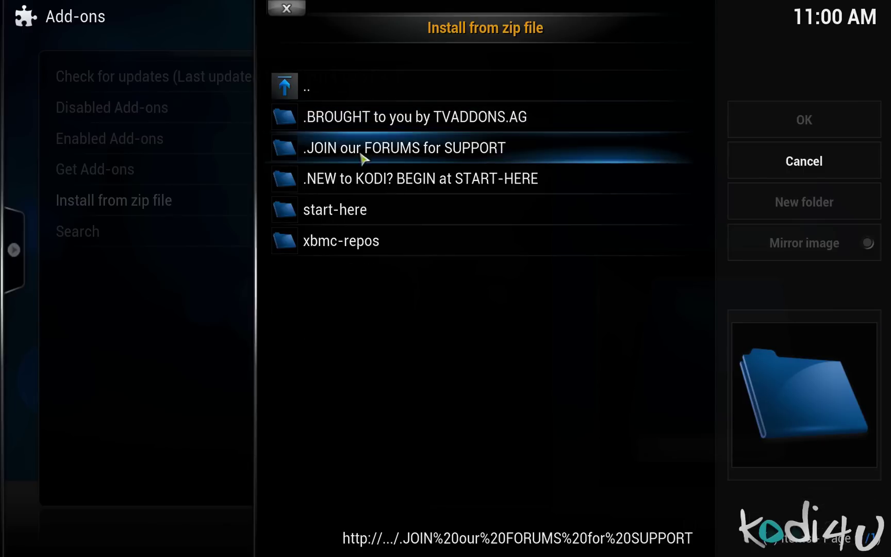
pyautogui.click(363, 211)
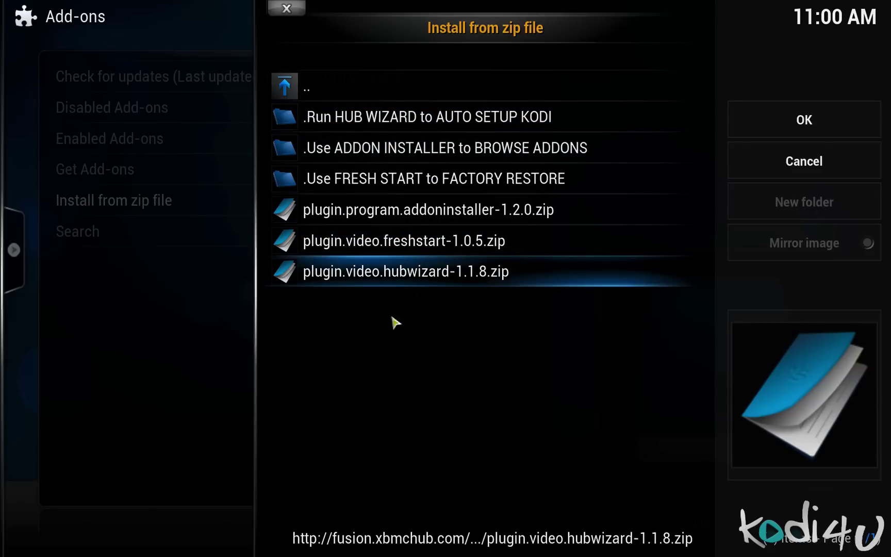
pyautogui.click(345, 85)
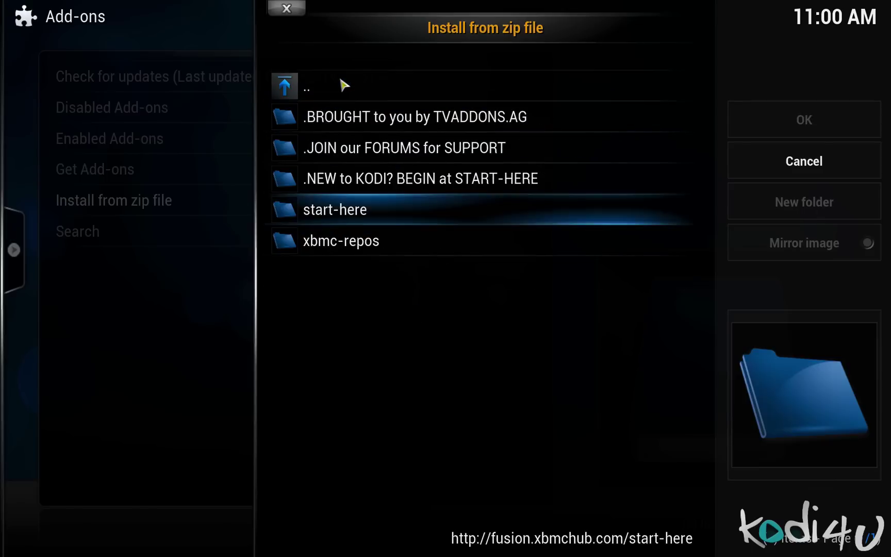
# Step: Install repository.xbmchub-1.0.5.zip from the xbmc-repos folder
pyautogui.click(447, 245)
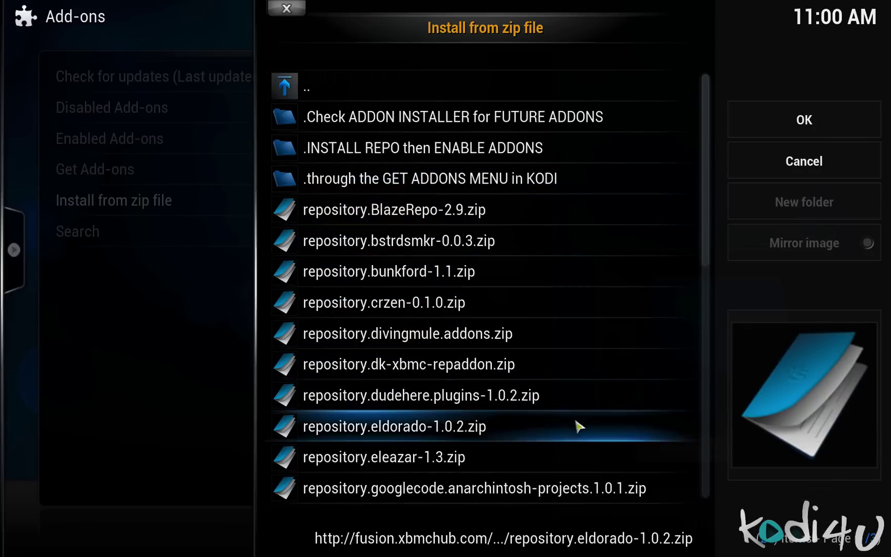
pyautogui.scroll(-4, 581, 454)
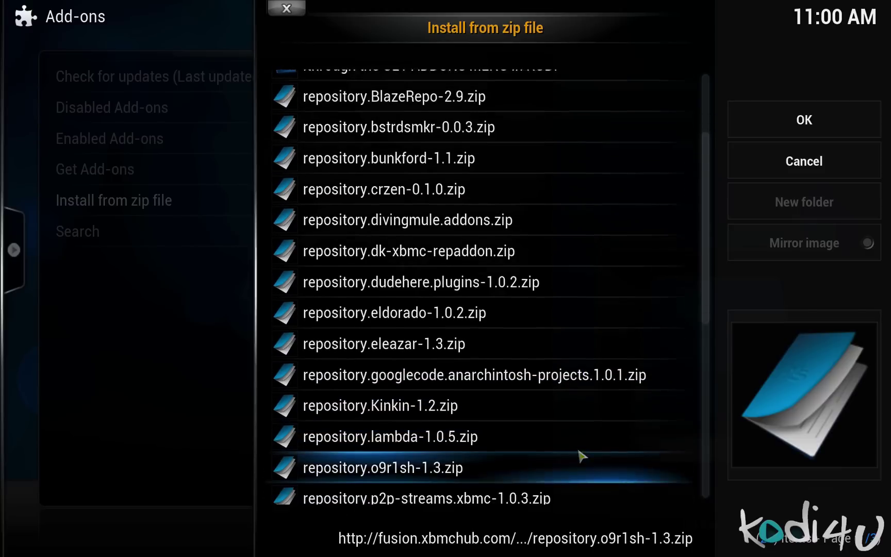
pyautogui.scroll(-3, 582, 456)
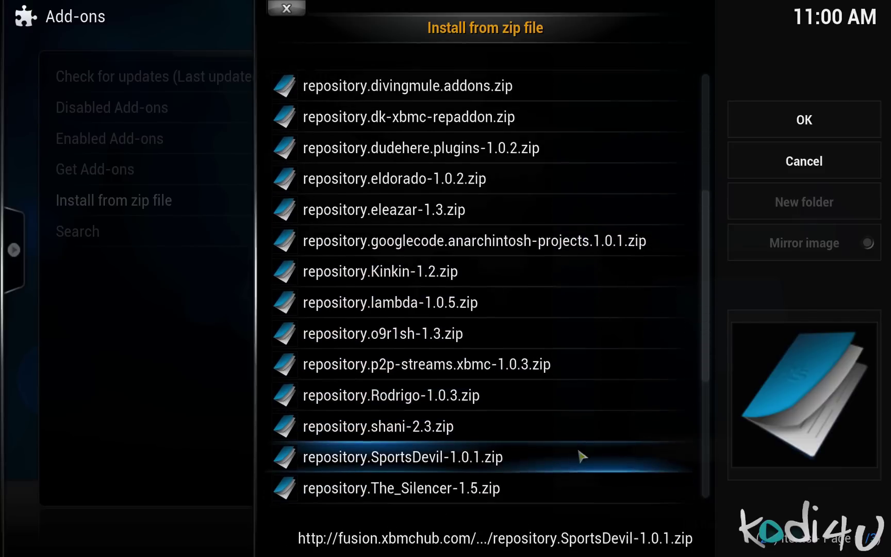
pyautogui.scroll(-5, 582, 456)
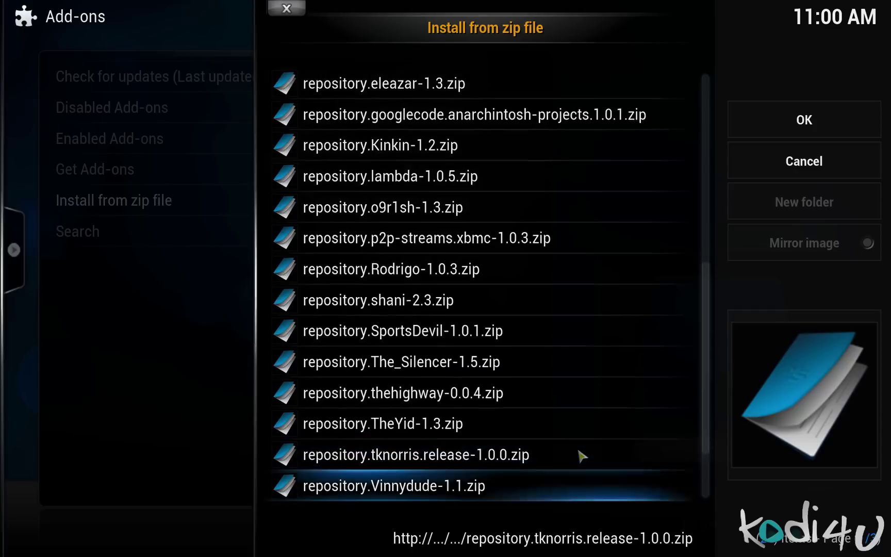
pyautogui.scroll(-4, 582, 456)
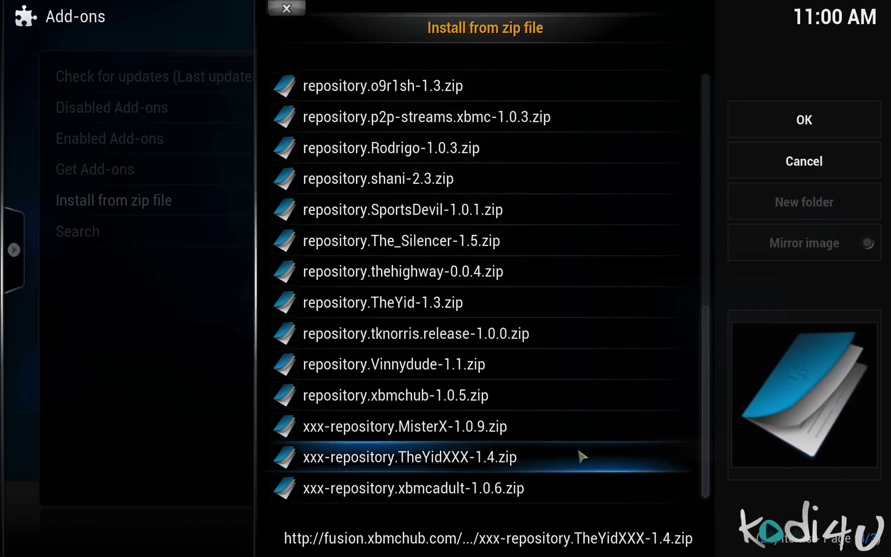
pyautogui.click(422, 400)
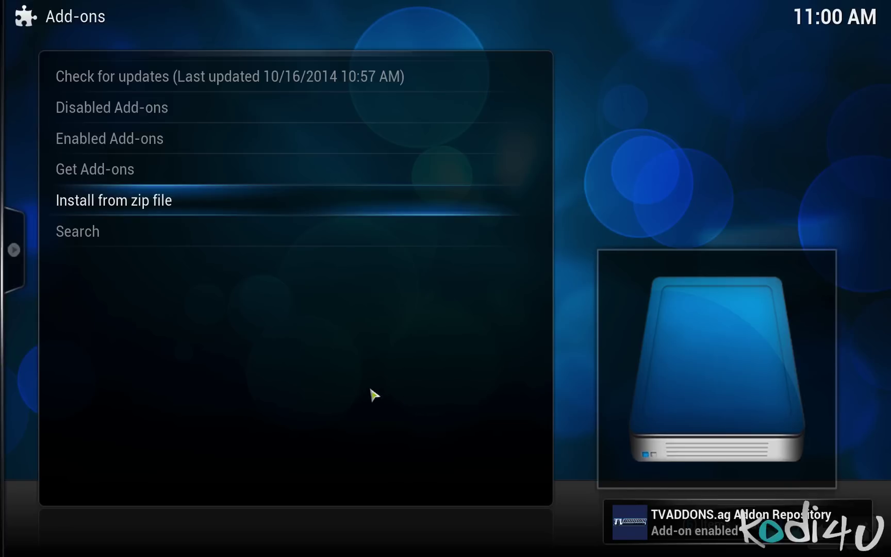
# Step: Open the TVADDONS.ag Addon Repository and peek into its Add-on repository category
pyautogui.click(248, 171)
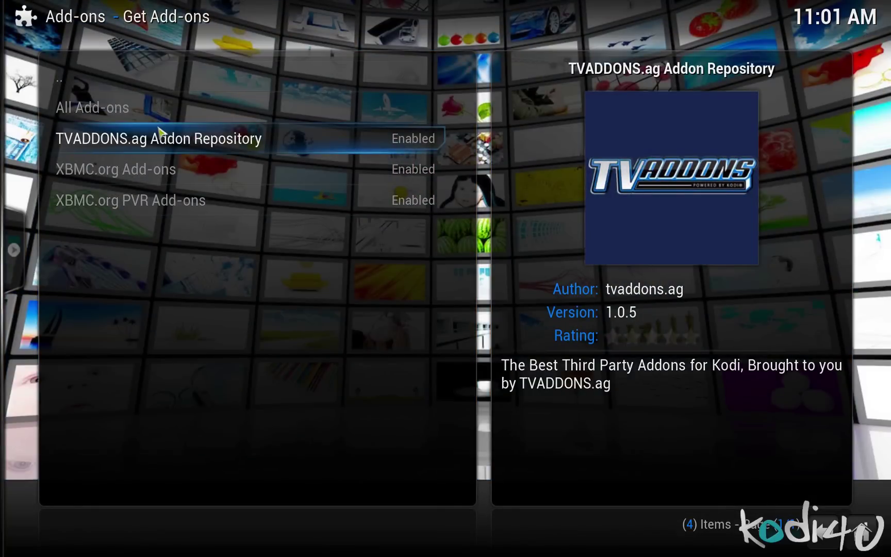
pyautogui.click(159, 138)
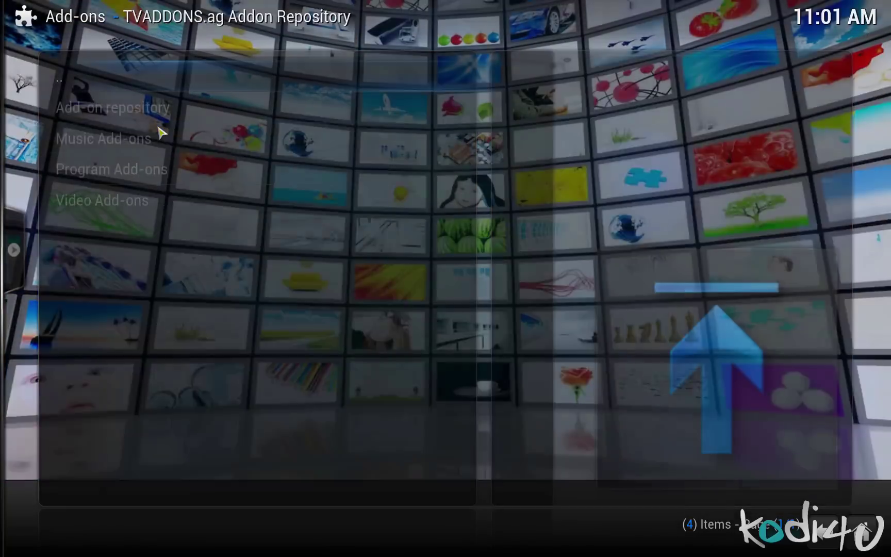
pyautogui.click(203, 115)
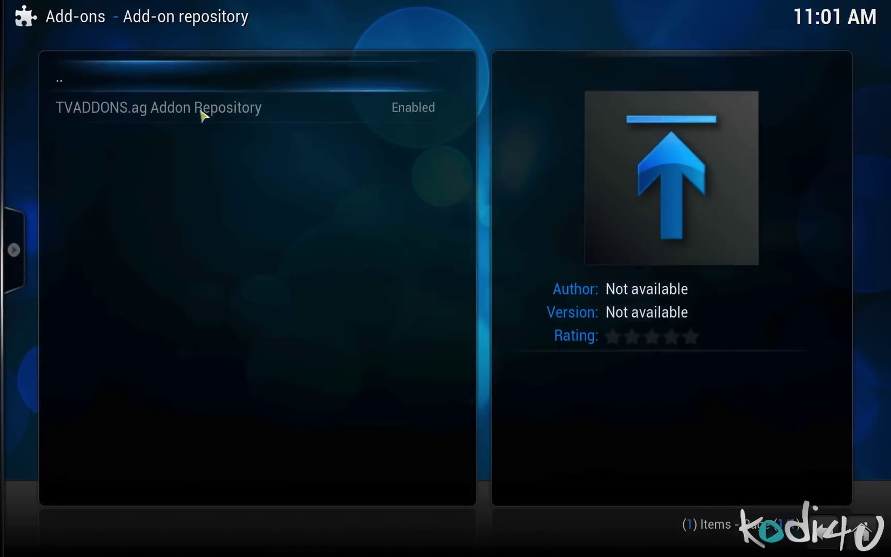
pyautogui.click(214, 79)
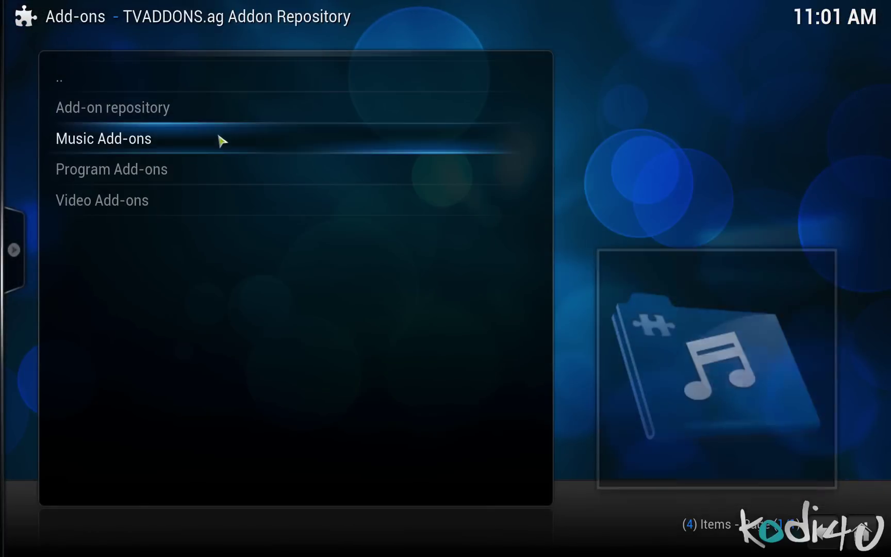
# Step: Browse the repository's Music Add-ons, then its Program Add-ons list
pyautogui.click(221, 139)
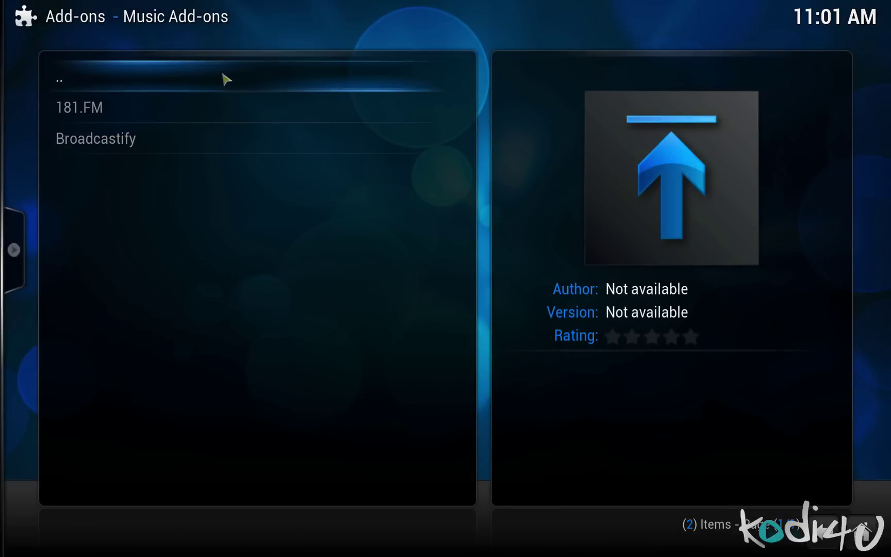
pyautogui.click(225, 79)
pyautogui.click(225, 165)
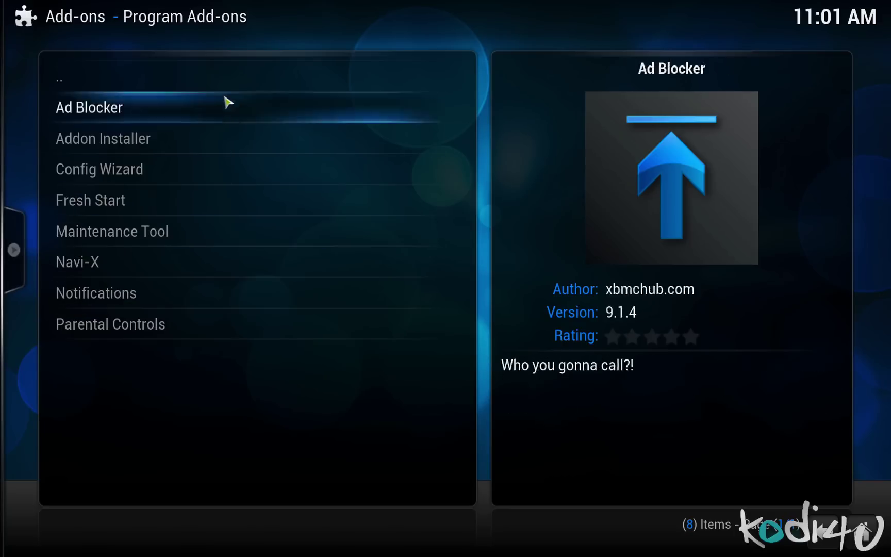
pyautogui.click(231, 80)
# Step: Open Video Add-ons and scroll through the 48 entries down to X Factor (USA)
pyautogui.click(259, 207)
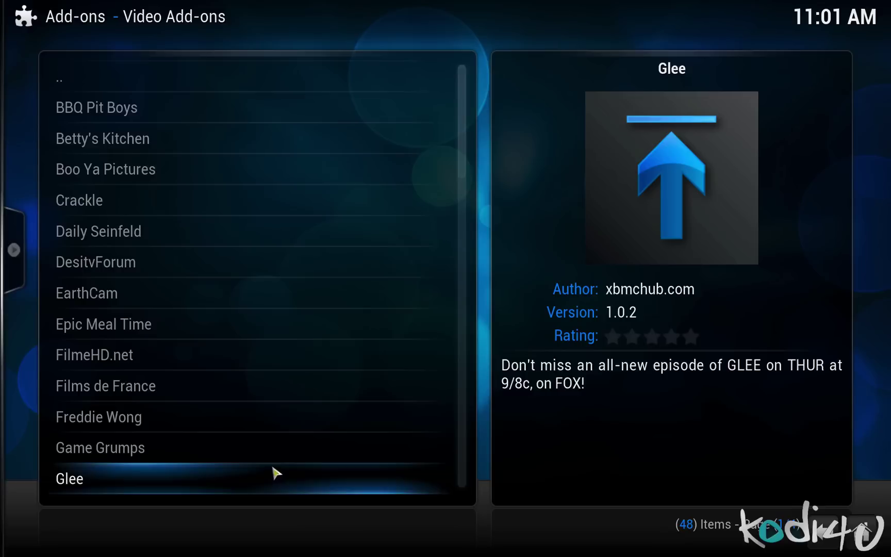
pyautogui.scroll(-5, 276, 472)
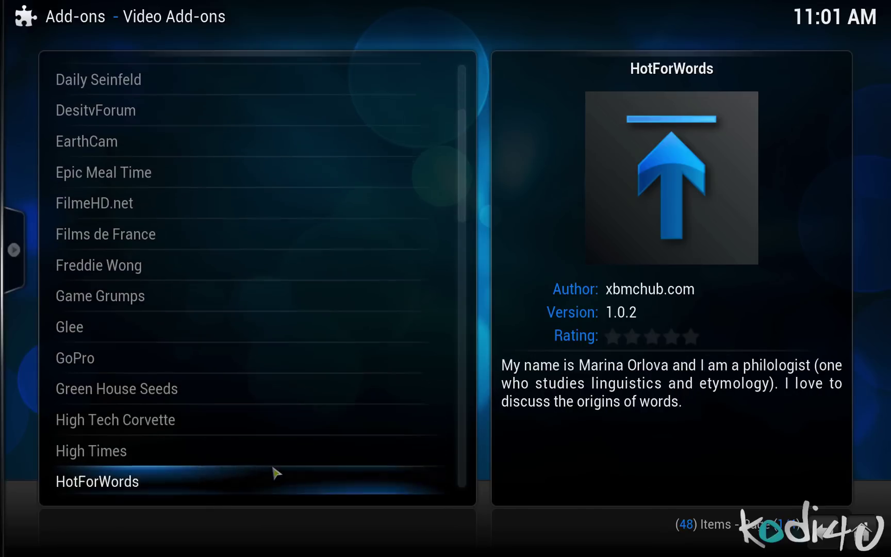
pyautogui.scroll(-5, 276, 472)
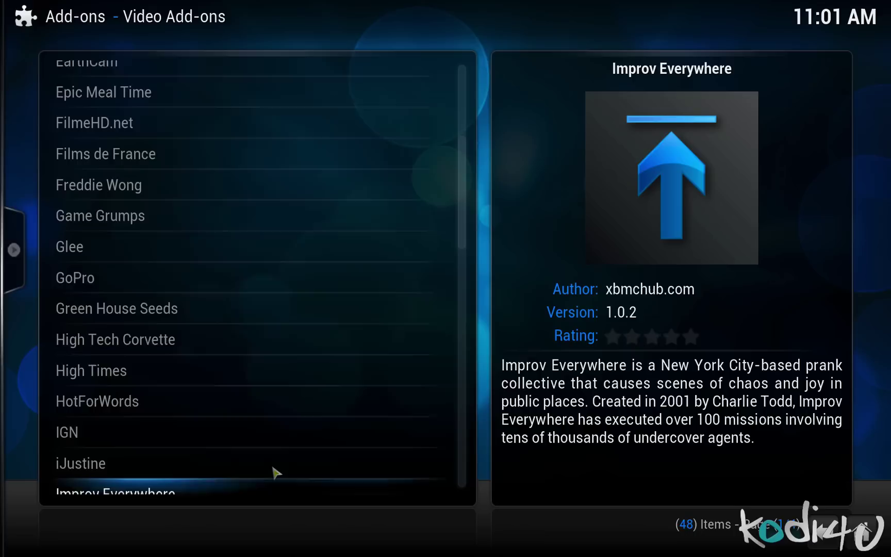
pyautogui.scroll(-3, 275, 472)
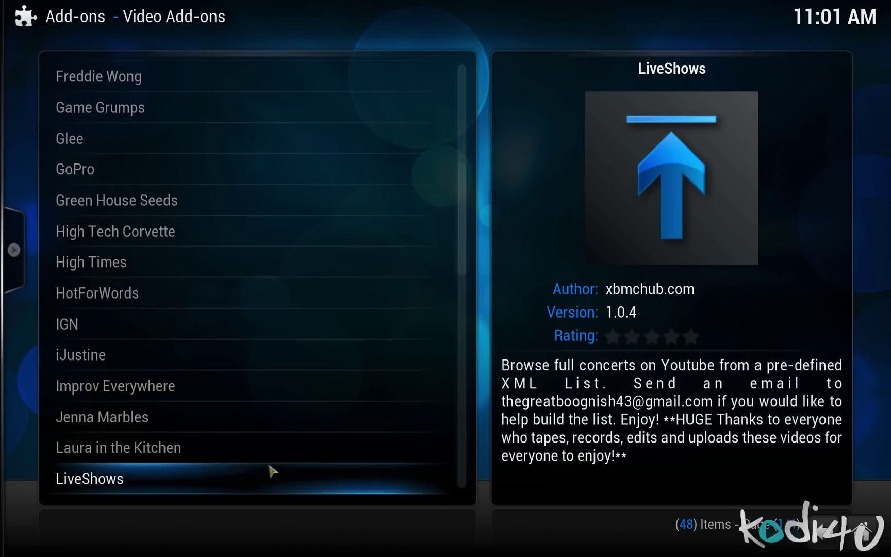
pyautogui.scroll(-3, 274, 472)
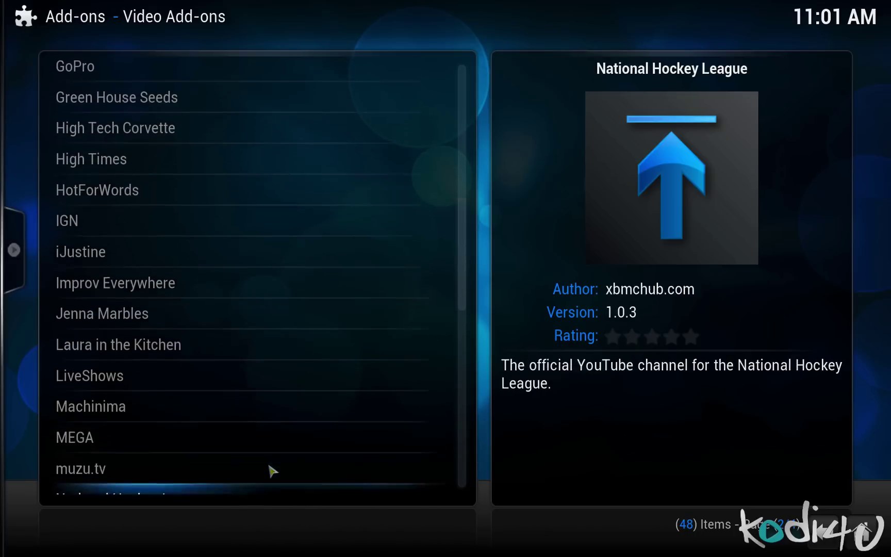
pyautogui.scroll(-1, 274, 472)
pyautogui.scroll(-4, 274, 473)
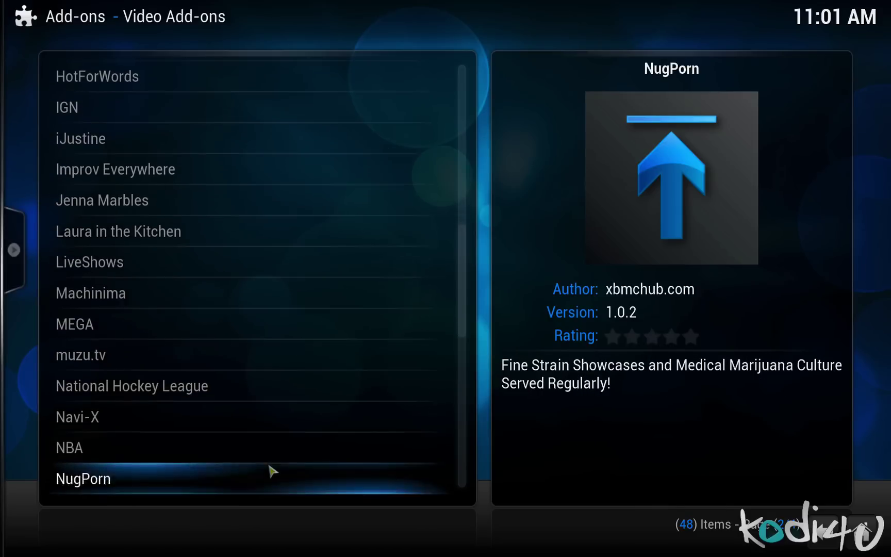
pyautogui.scroll(-4, 274, 472)
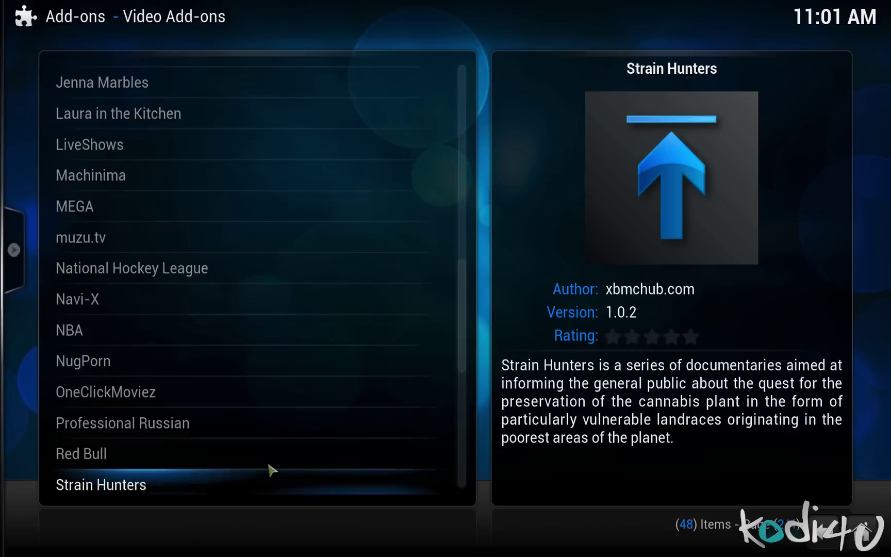
pyautogui.scroll(-4, 272, 470)
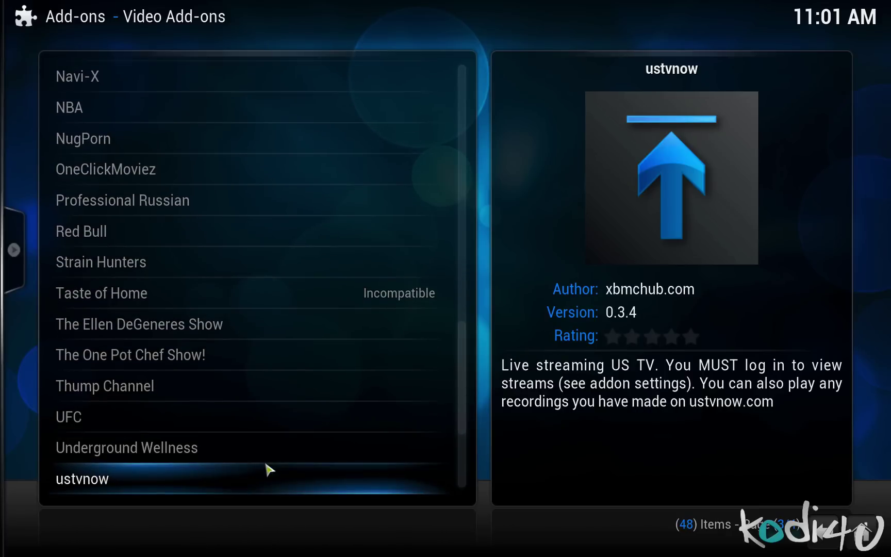
pyautogui.scroll(-2, 269, 469)
pyautogui.scroll(-4, 269, 470)
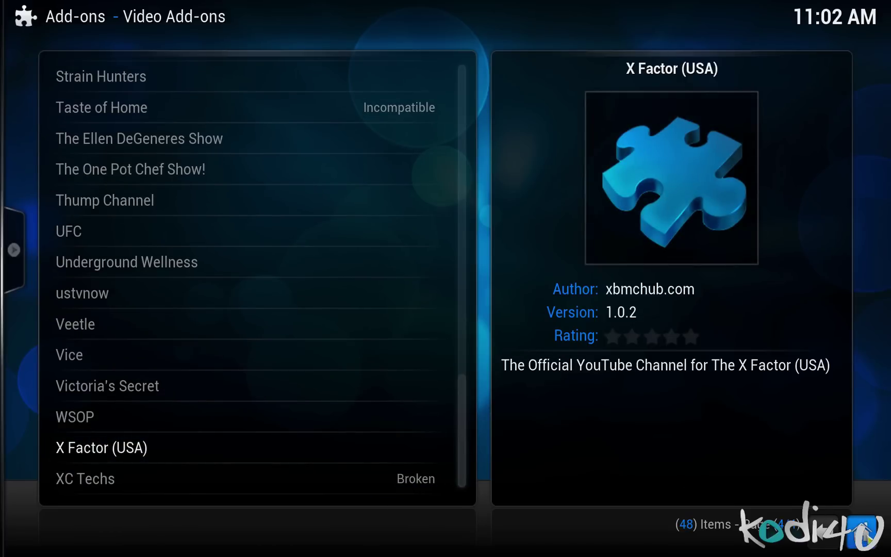
# Step: Go back to the Kodi home screen with the Home button
pyautogui.click(866, 537)
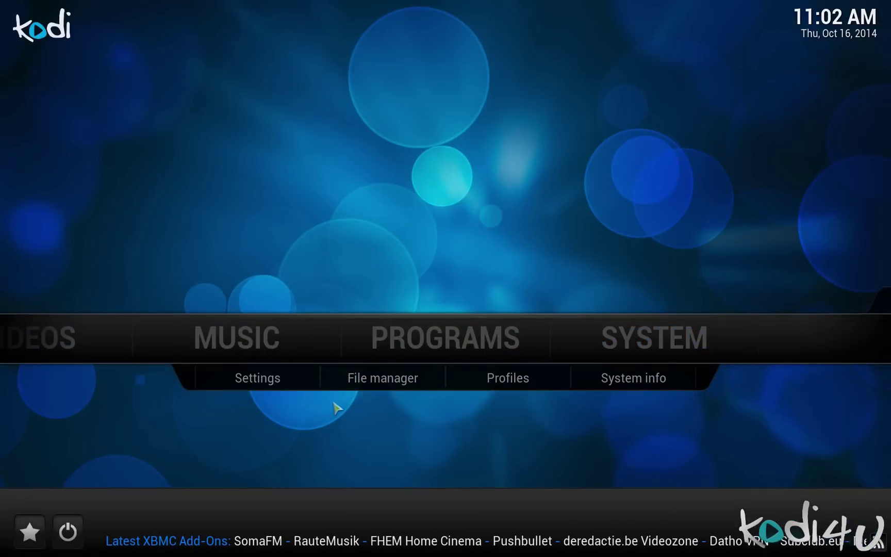